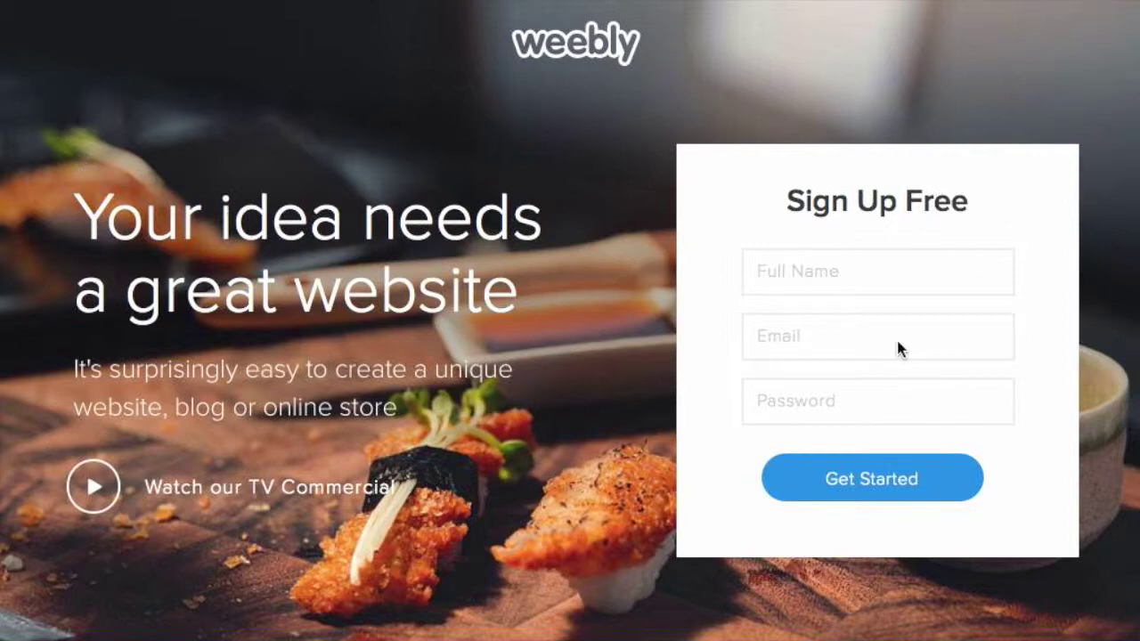
- Click through the Email, Full Name and Password fields of the Sign Up Free form
{"action": "scroll", "coordinate": [898, 343], "scroll_direction": "down", "scroll_amount": 8}
{"action": "scroll", "coordinate": [674, 257], "scroll_direction": "up", "scroll_amount": 8}
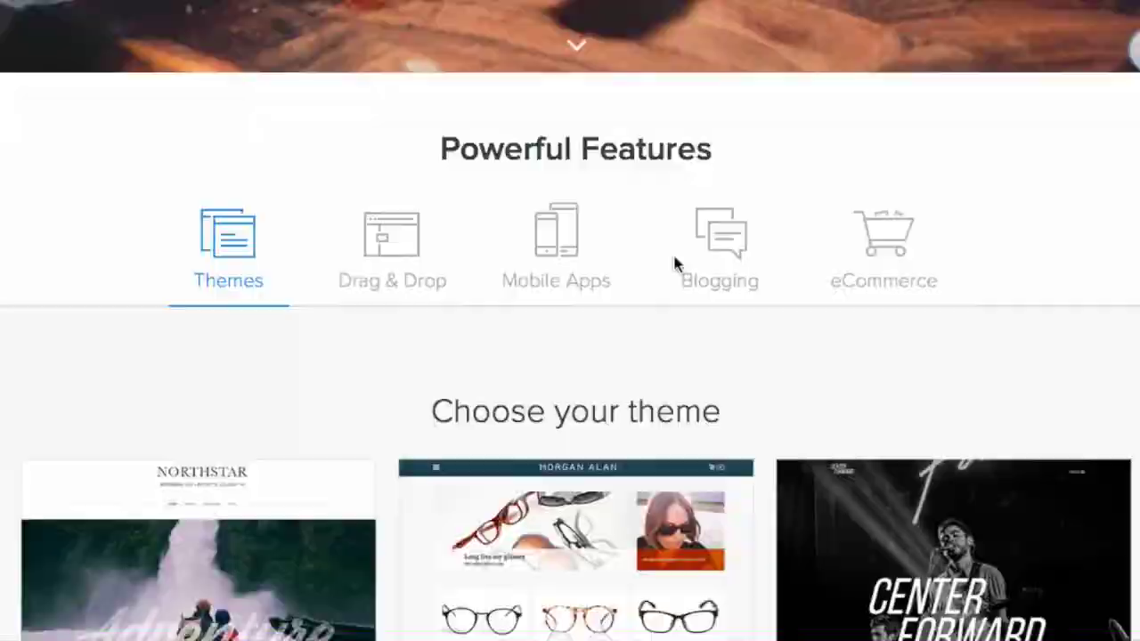
{"action": "left_click", "coordinate": [802, 334]}
{"action": "left_click", "coordinate": [807, 269]}
{"action": "left_click", "coordinate": [805, 333]}
{"action": "left_click", "coordinate": [809, 334]}
{"action": "left_click", "coordinate": [817, 400]}
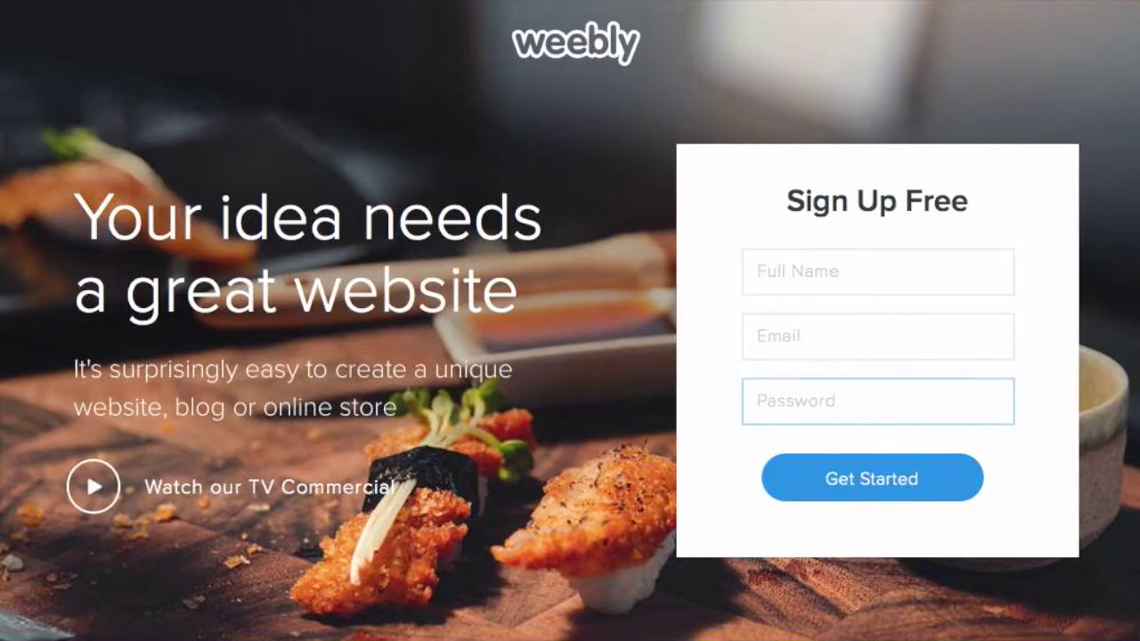
- Scroll down through the homepage's Powerful Features section and back to the top
{"action": "scroll", "coordinate": [355, 397], "scroll_direction": "down", "scroll_amount": 15}
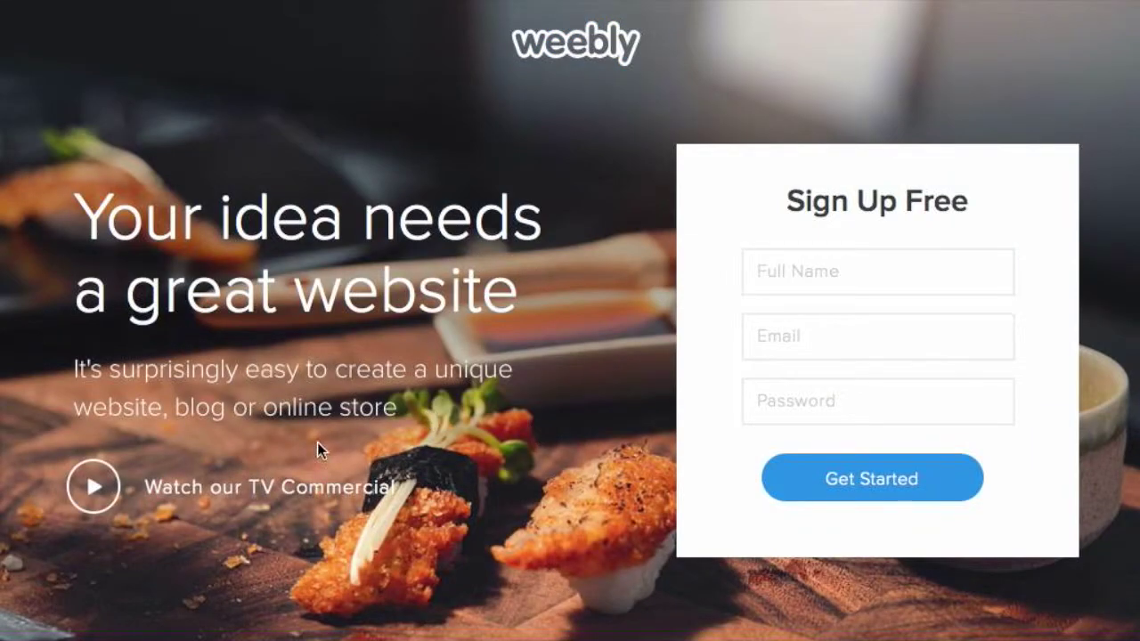
{"action": "scroll", "coordinate": [317, 442], "scroll_direction": "down", "scroll_amount": 15}
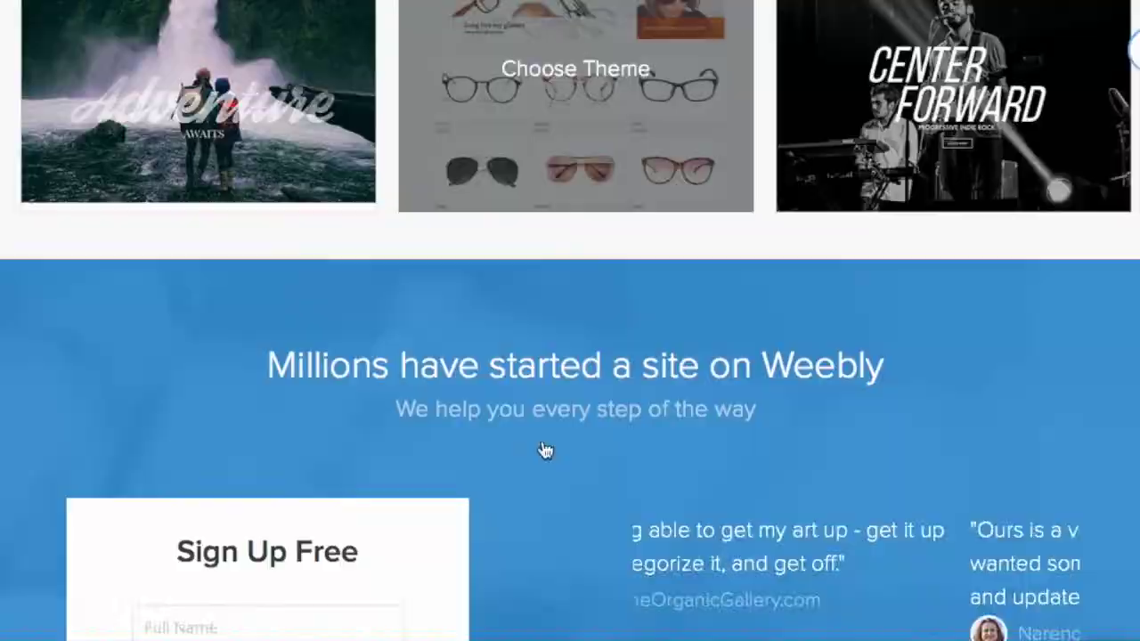
{"action": "scroll", "coordinate": [545, 449], "scroll_direction": "down", "scroll_amount": 3}
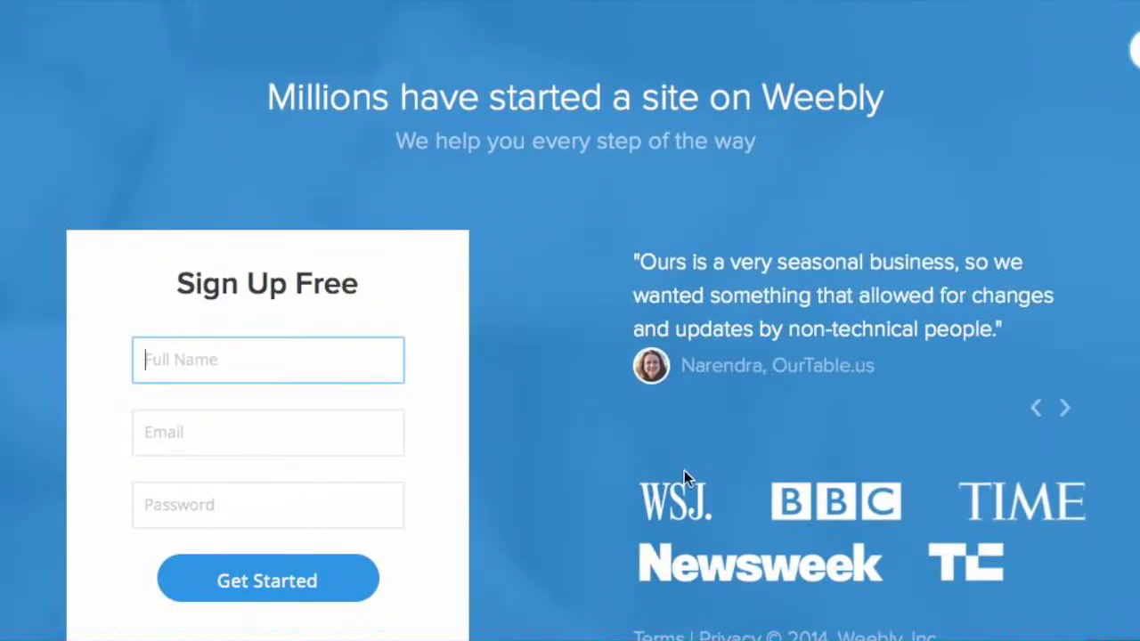
{"action": "scroll", "coordinate": [409, 441], "scroll_direction": "up", "scroll_amount": 10}
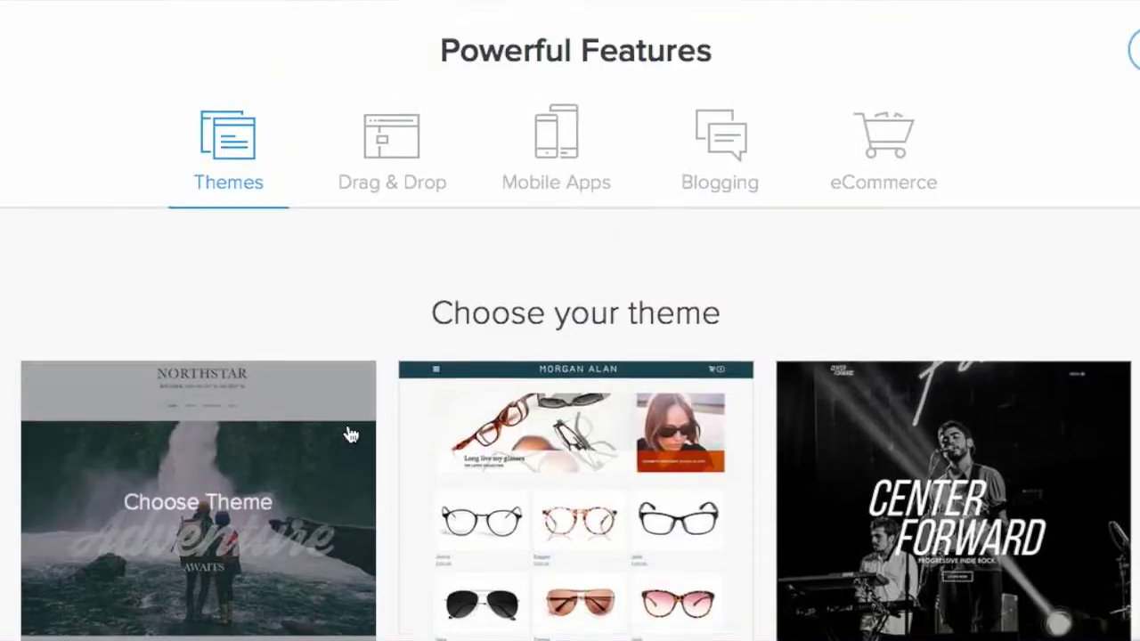
{"action": "scroll", "coordinate": [514, 254], "scroll_direction": "up", "scroll_amount": 2}
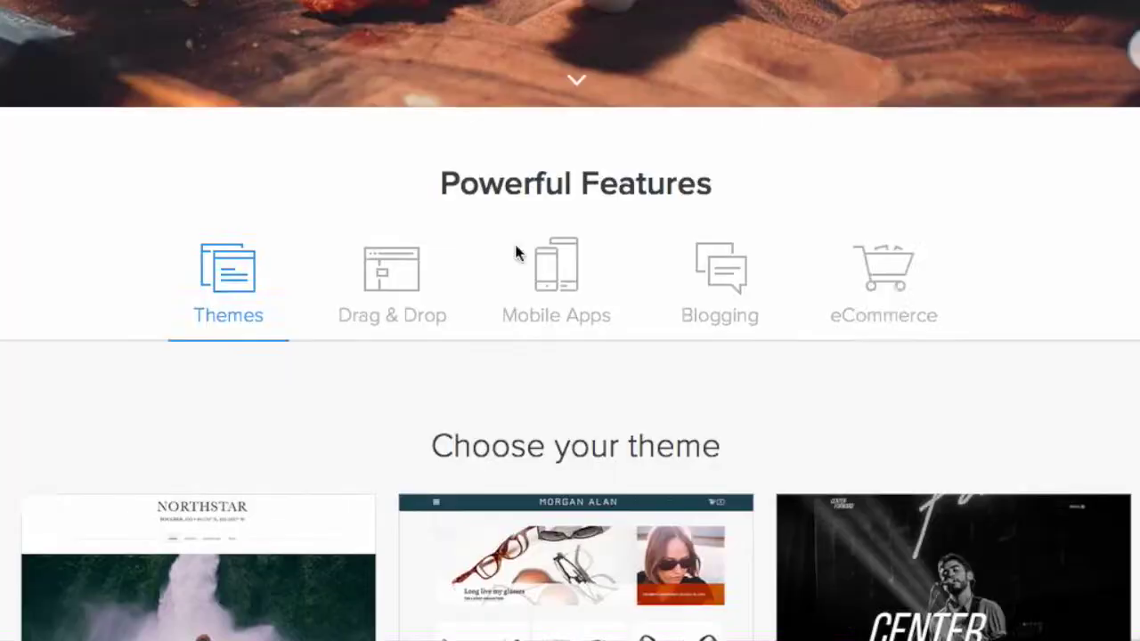
{"action": "scroll", "coordinate": [515, 254], "scroll_direction": "up", "scroll_amount": 5}
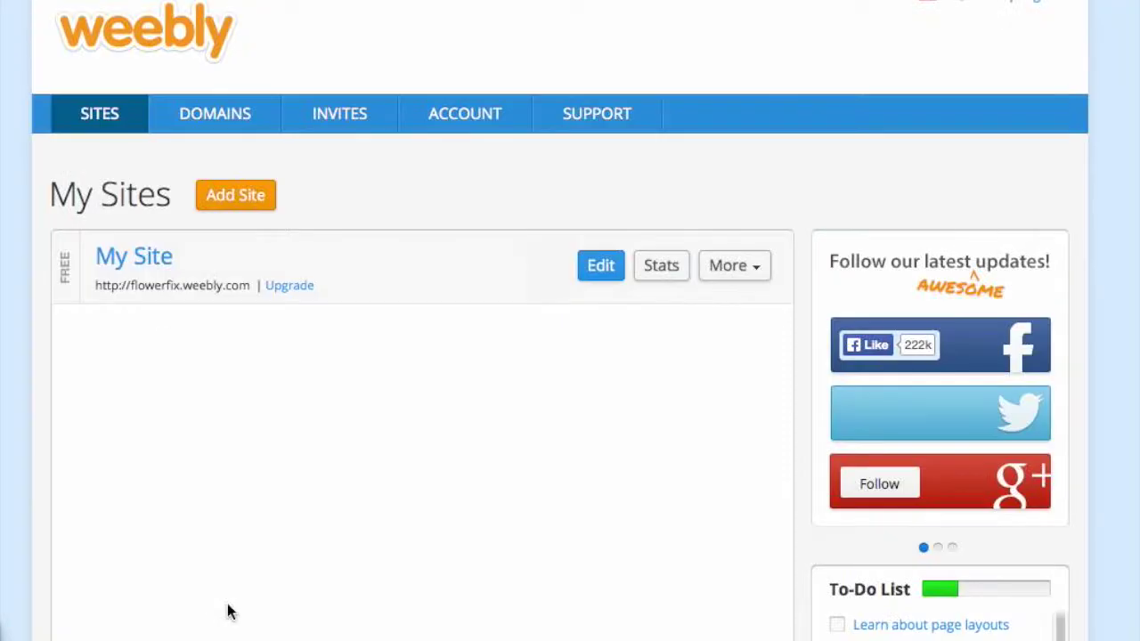
- Open My Site in the editor from the My Sites dashboard
{"action": "scroll", "coordinate": [292, 456], "scroll_direction": "down", "scroll_amount": 3}
{"action": "scroll", "coordinate": [292, 456], "scroll_direction": "up", "scroll_amount": 3}
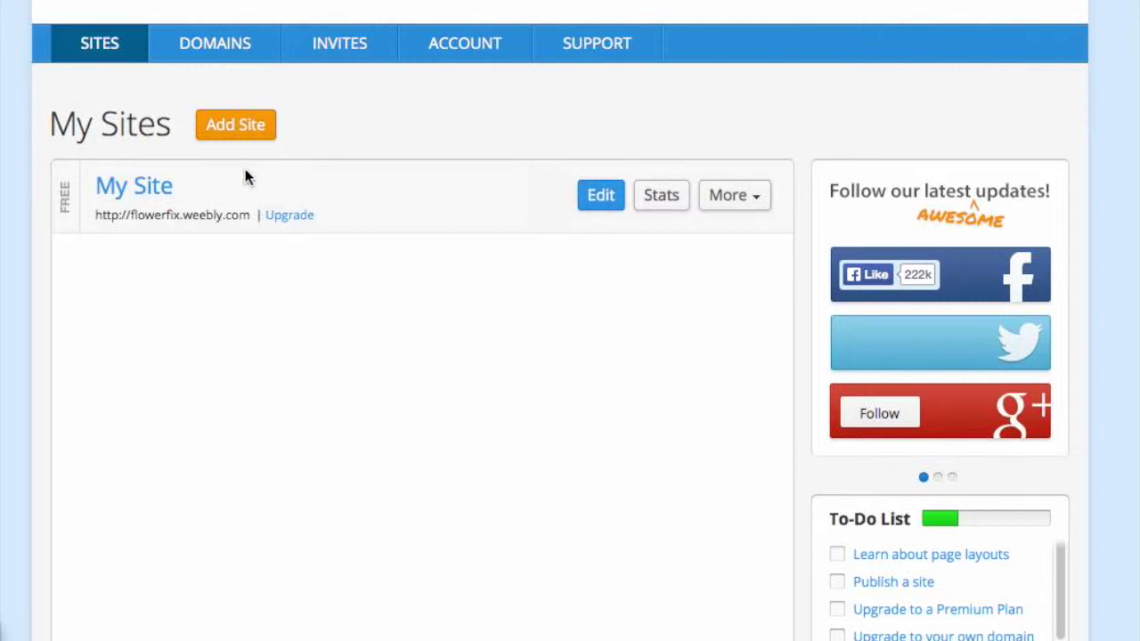
{"action": "scroll", "coordinate": [603, 262], "scroll_direction": "up", "scroll_amount": 1}
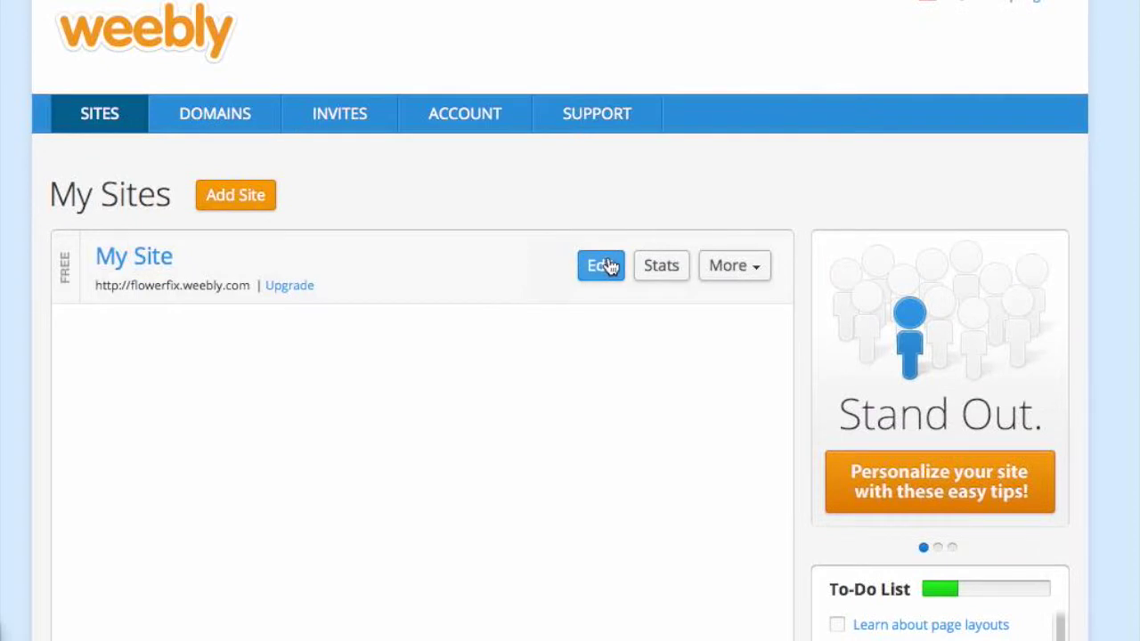
{"action": "left_click", "coordinate": [605, 267]}
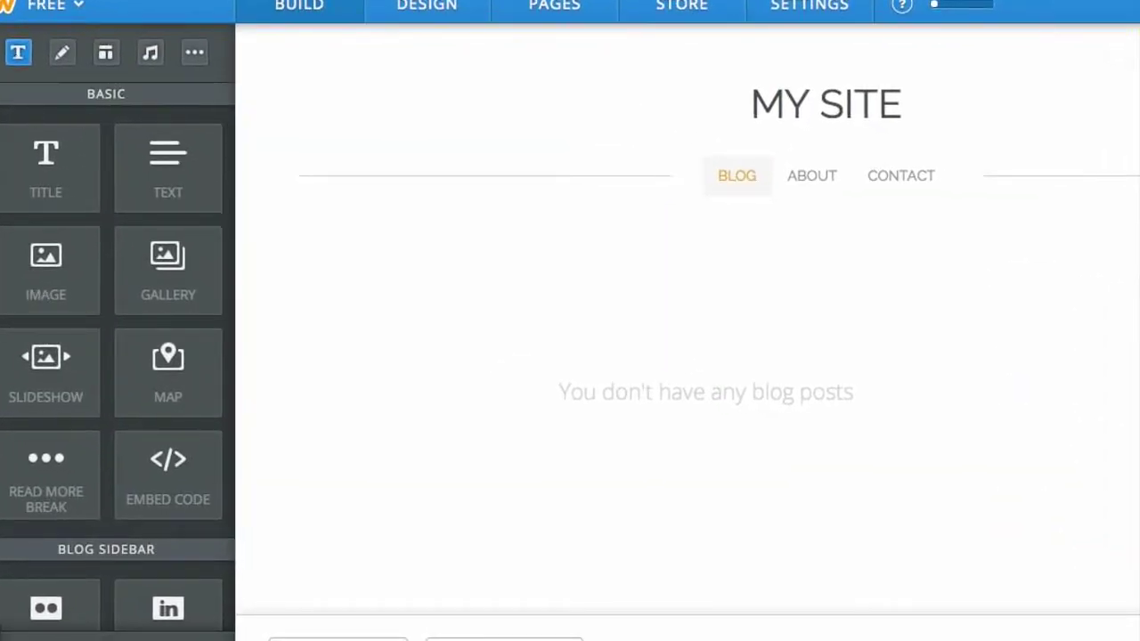
- Look over the upgrade plan options, then close the list
{"action": "left_click", "coordinate": [75, 7]}
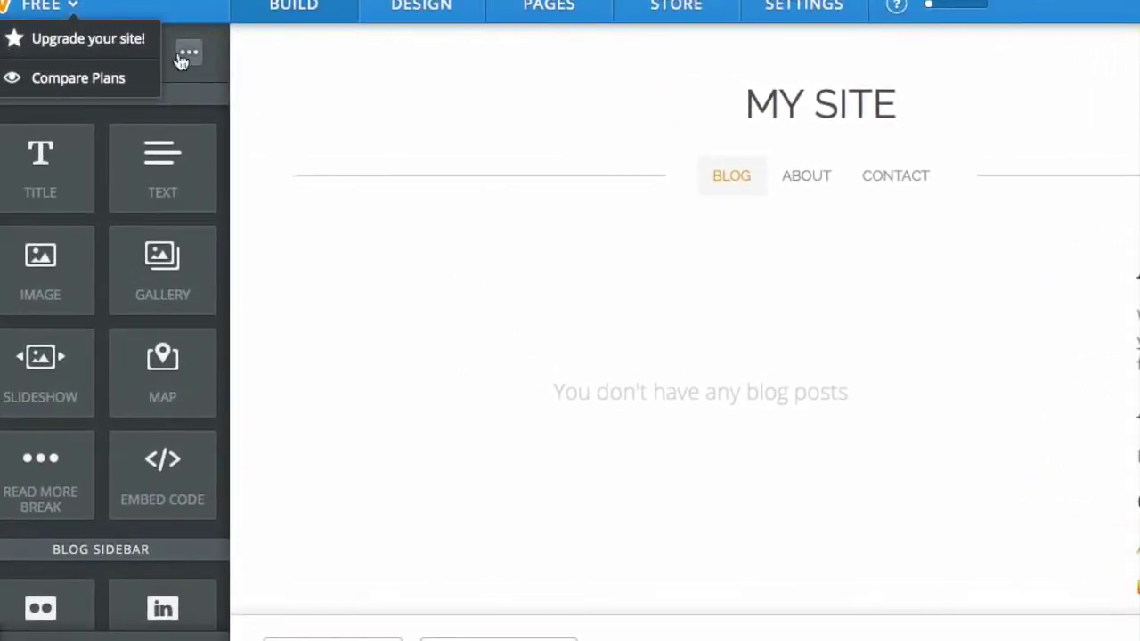
{"action": "left_click", "coordinate": [450, 320]}
{"action": "scroll", "coordinate": [335, 352], "scroll_direction": "down", "scroll_amount": 1}
{"action": "scroll", "coordinate": [448, 307], "scroll_direction": "up", "scroll_amount": 1}
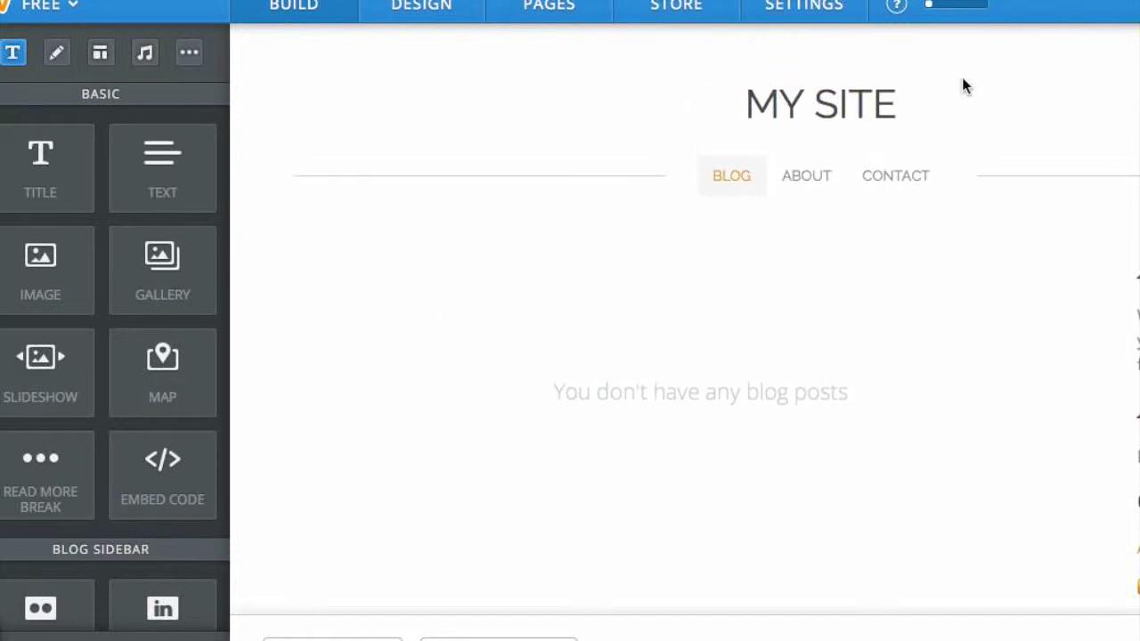
- Filter the theme gallery to Fun style themes
{"action": "left_click", "coordinate": [423, 6]}
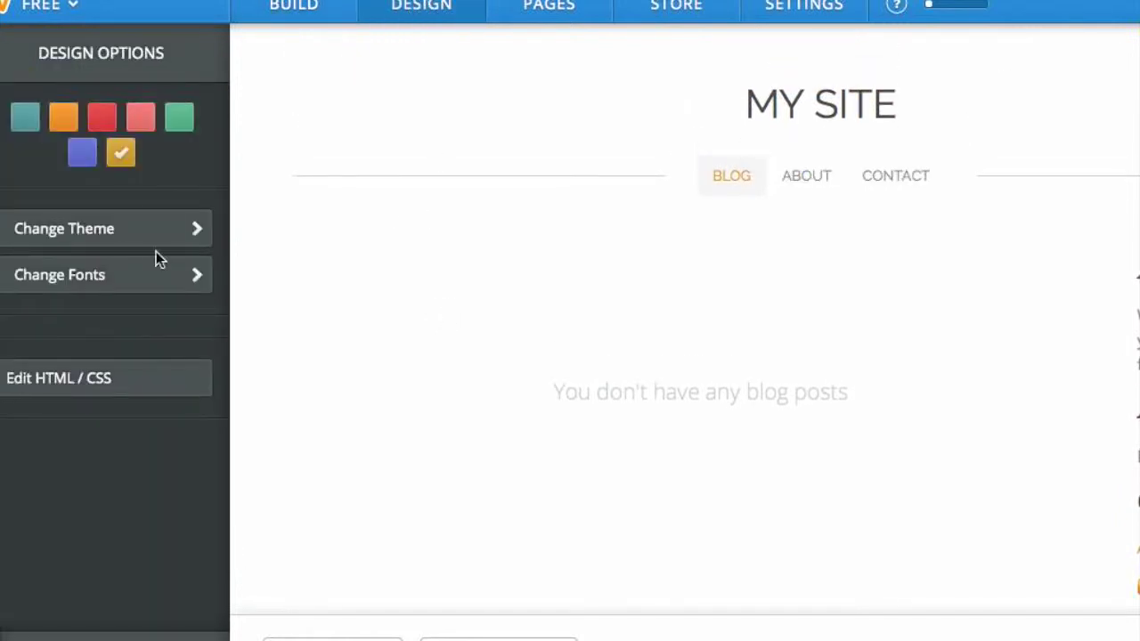
{"action": "left_click", "coordinate": [125, 247]}
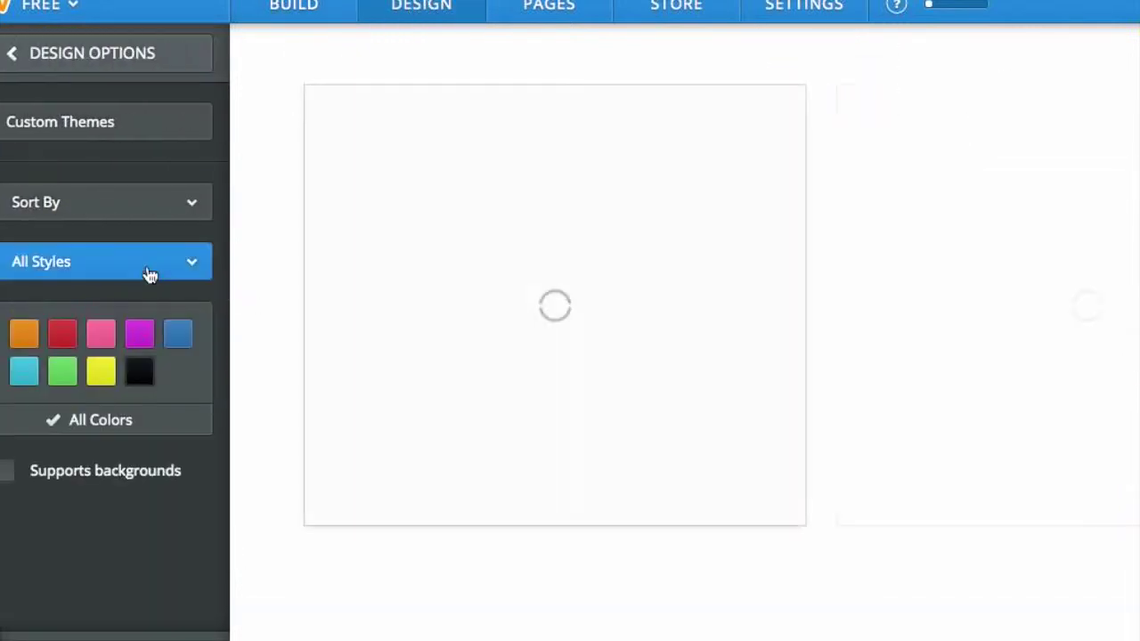
{"action": "left_click", "coordinate": [148, 267]}
{"action": "left_click", "coordinate": [105, 427]}
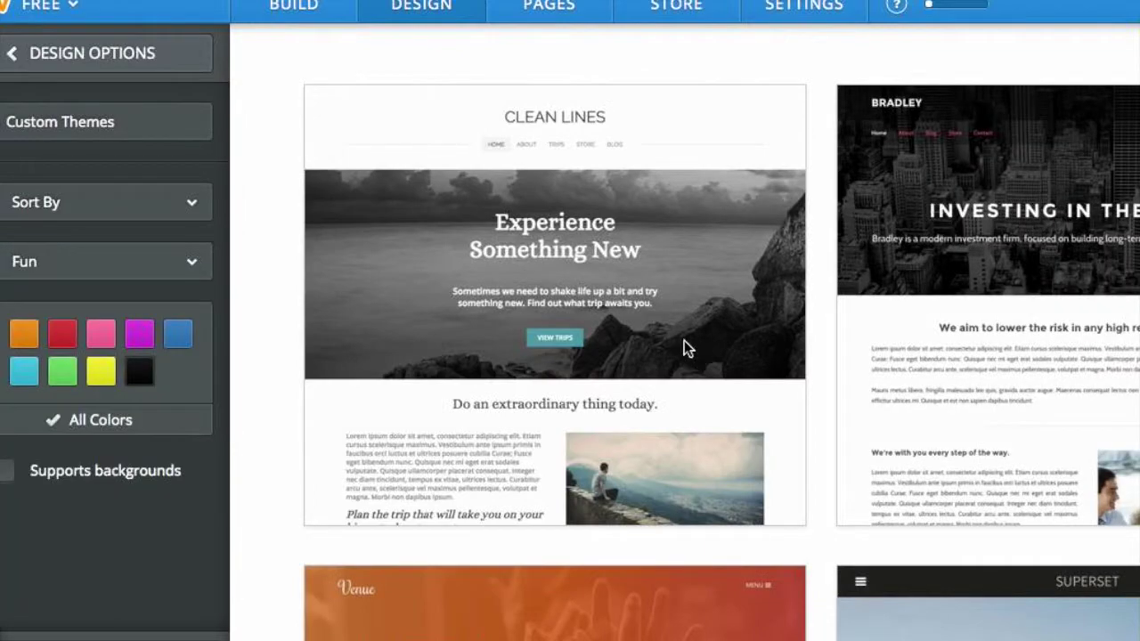
- Apply the Brisk theme to the site
{"action": "scroll", "coordinate": [758, 408], "scroll_direction": "down", "scroll_amount": 5}
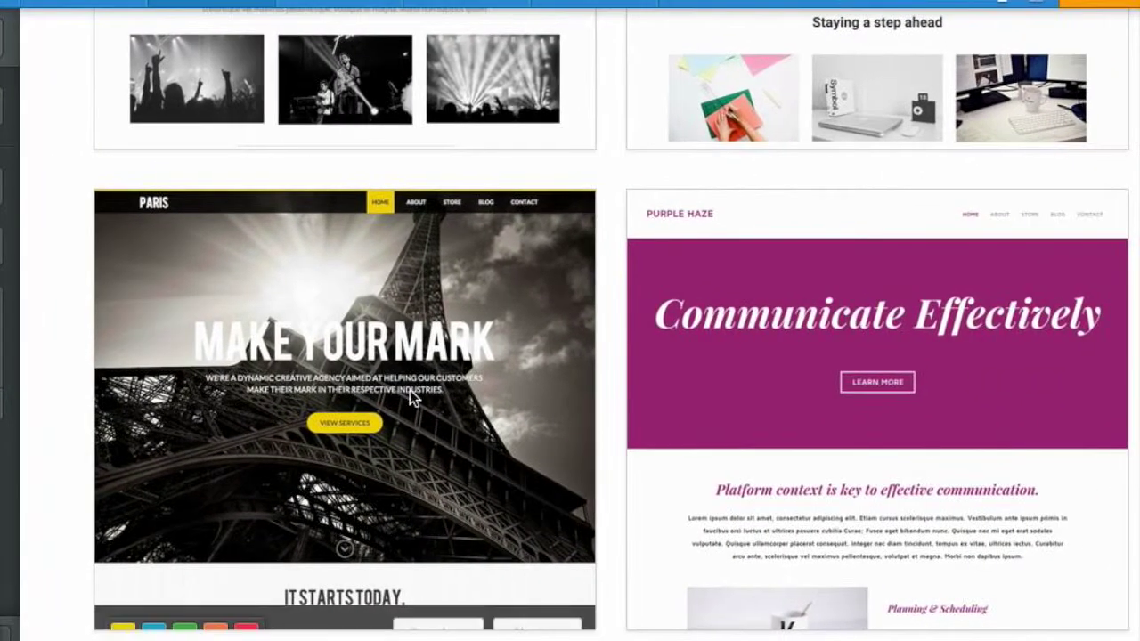
{"action": "scroll", "coordinate": [410, 390], "scroll_direction": "up", "scroll_amount": 4}
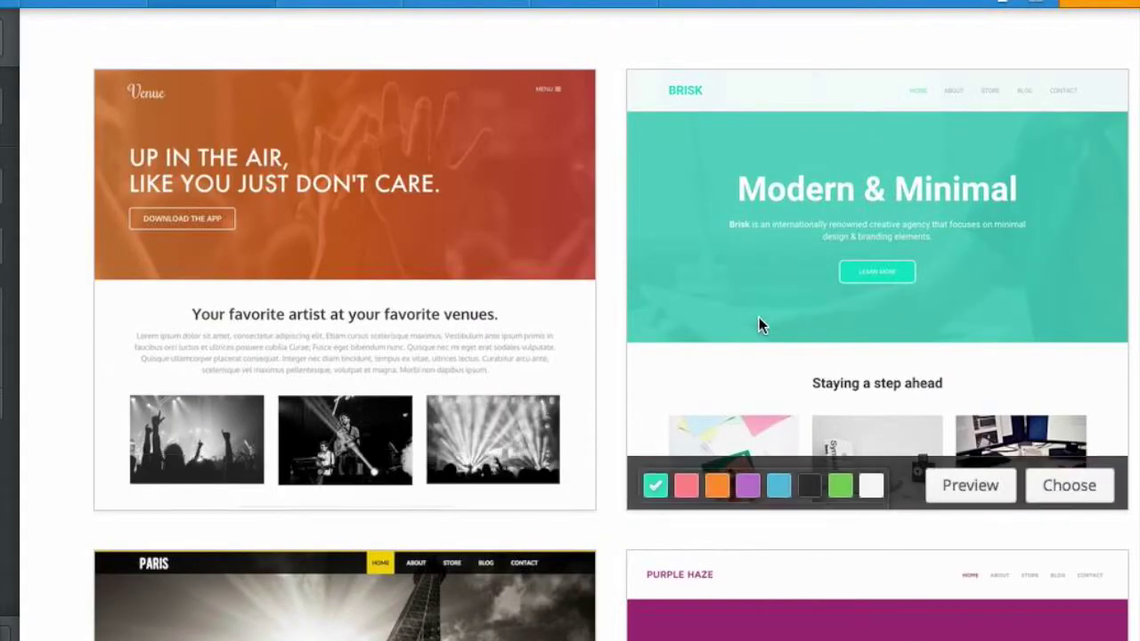
{"action": "scroll", "coordinate": [413, 341], "scroll_direction": "down", "scroll_amount": 3}
{"action": "scroll", "coordinate": [413, 341], "scroll_direction": "down", "scroll_amount": 20}
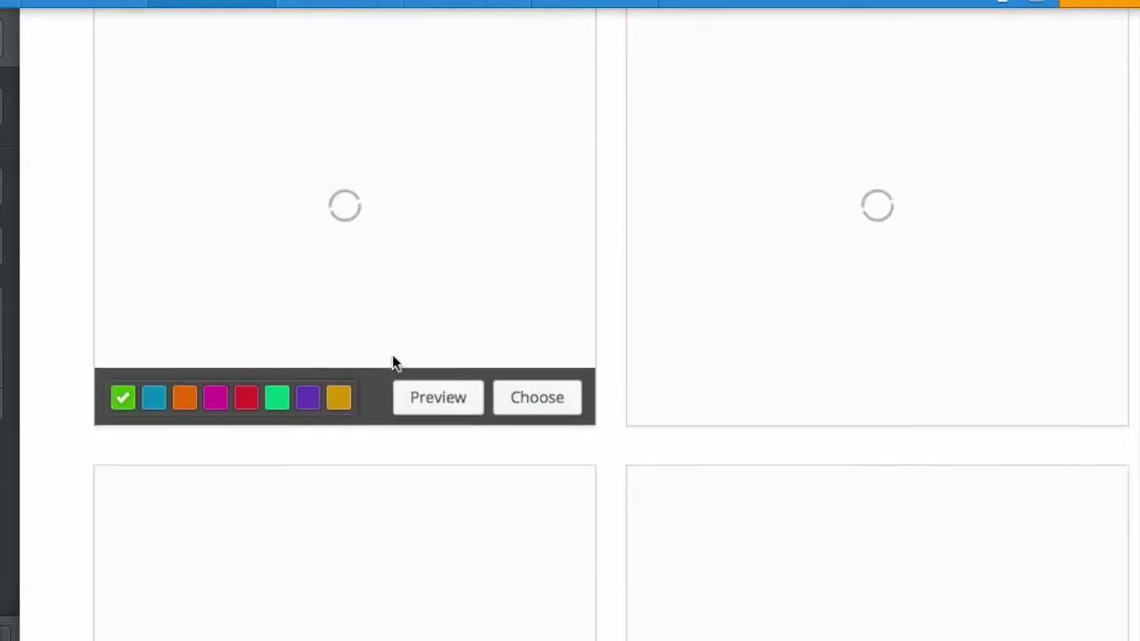
{"action": "scroll", "coordinate": [401, 356], "scroll_direction": "up", "scroll_amount": 15}
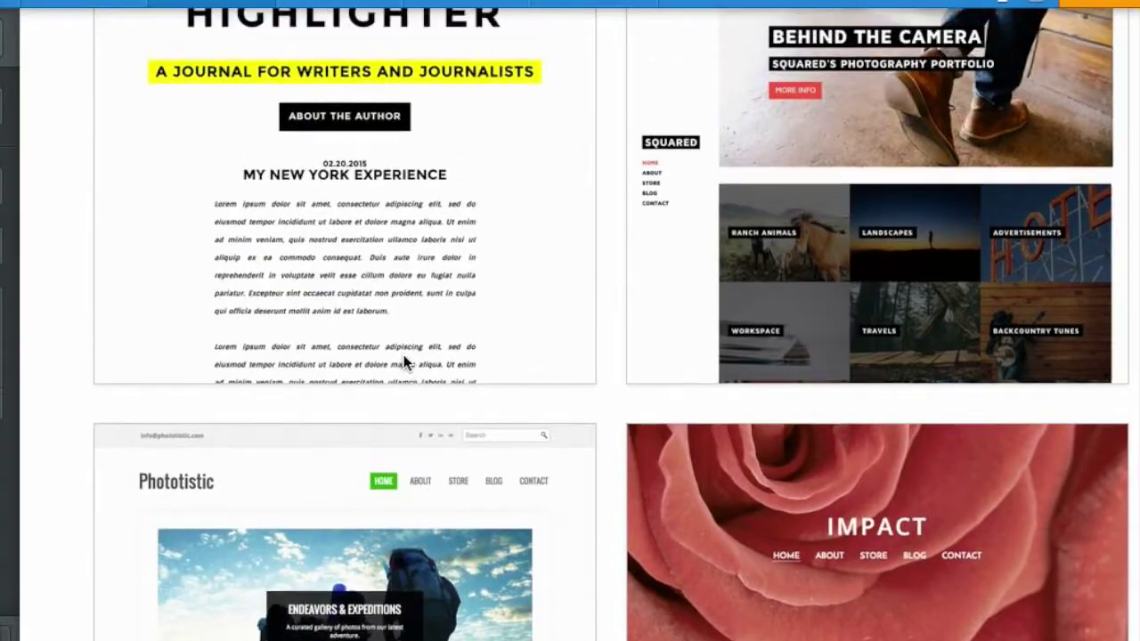
{"action": "scroll", "coordinate": [421, 361], "scroll_direction": "up", "scroll_amount": 3}
{"action": "scroll", "coordinate": [825, 369], "scroll_direction": "up", "scroll_amount": 3}
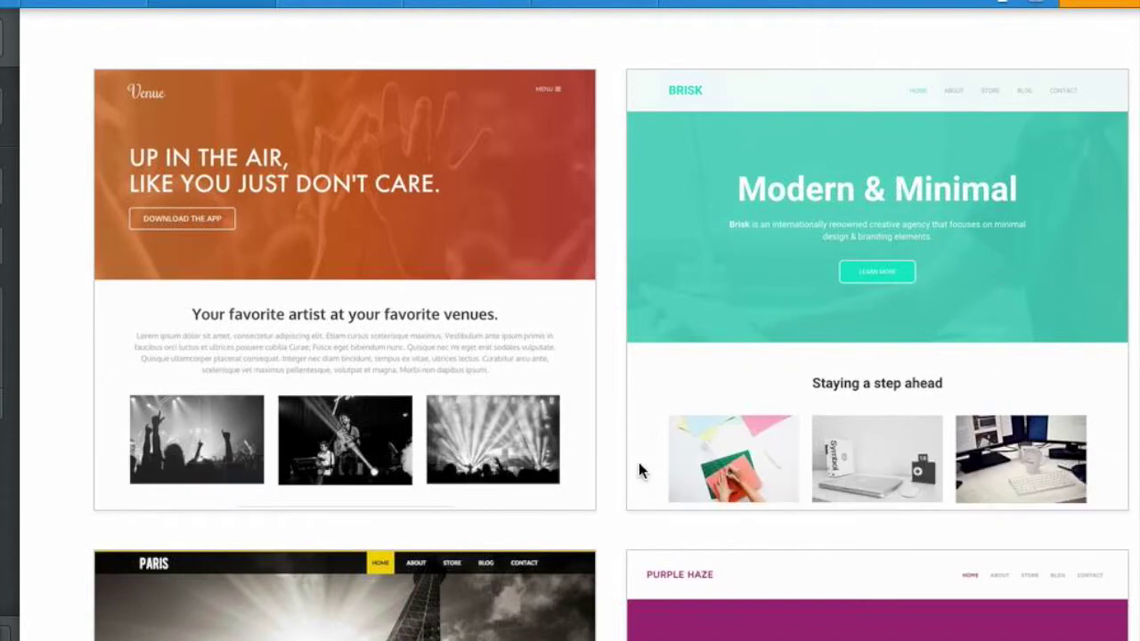
{"action": "left_click", "coordinate": [1068, 485]}
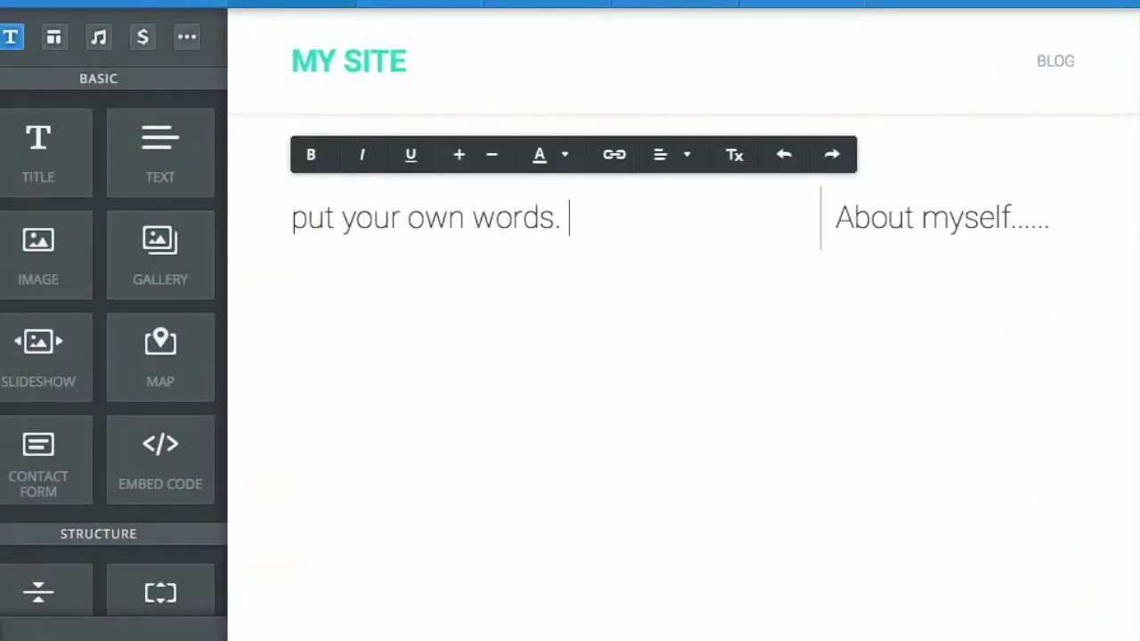
- Deselect the text column and show the commerce ($) and extra (...) element panels
{"action": "left_click", "coordinate": [484, 259]}
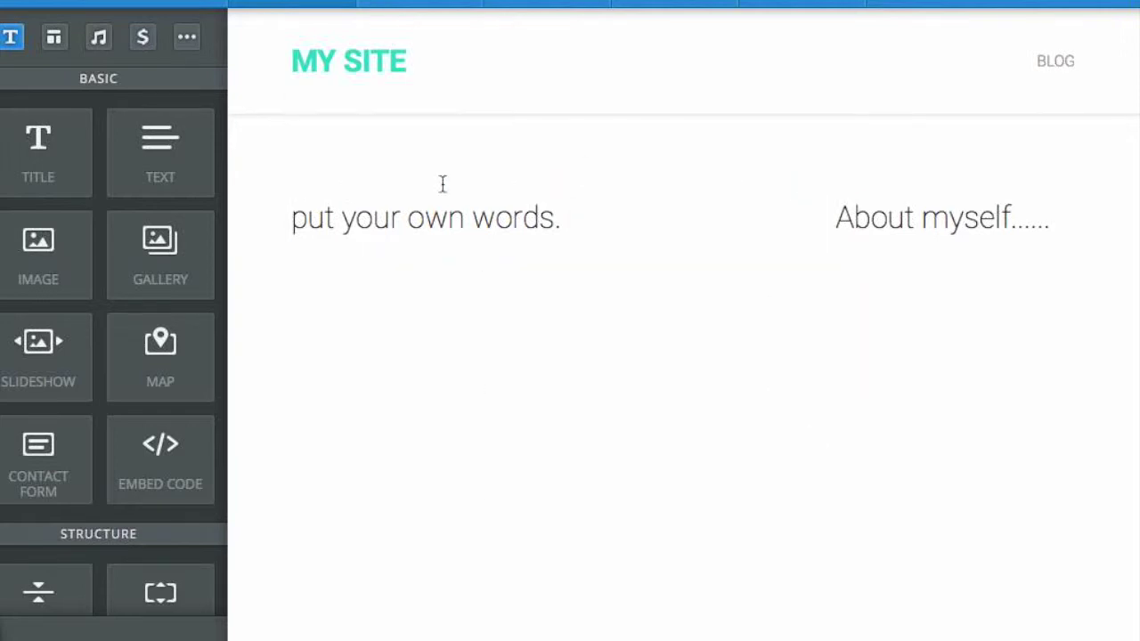
{"action": "scroll", "coordinate": [436, 415], "scroll_direction": "down", "scroll_amount": 2}
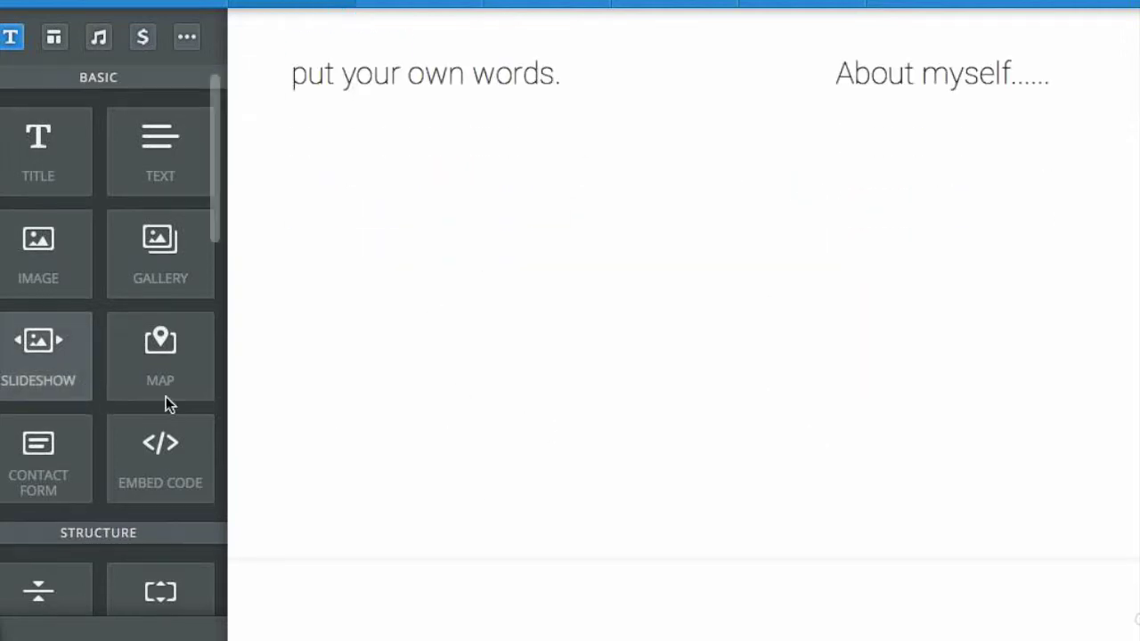
{"action": "scroll", "coordinate": [133, 383], "scroll_direction": "down", "scroll_amount": 10}
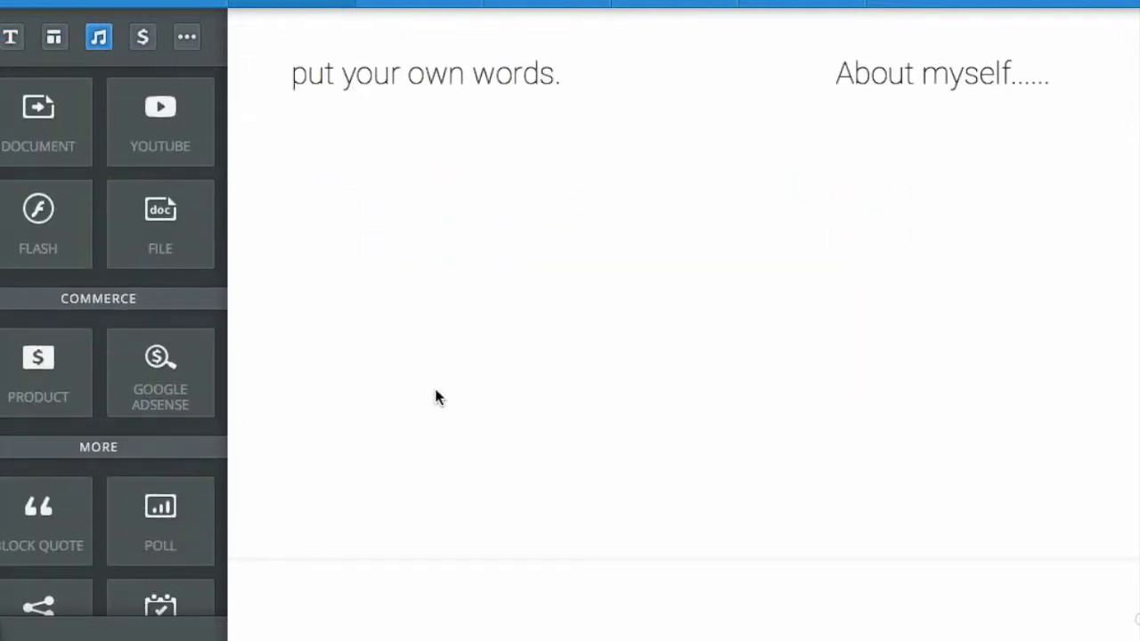
{"action": "left_click", "coordinate": [143, 37]}
{"action": "left_click", "coordinate": [187, 36]}
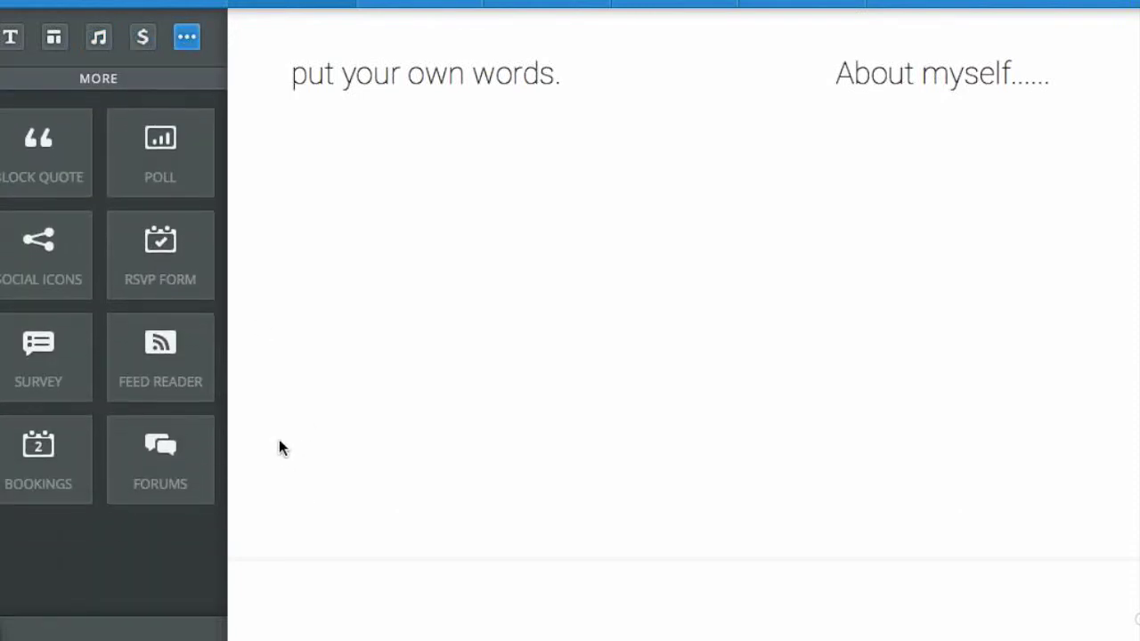
{"action": "scroll", "coordinate": [297, 456], "scroll_direction": "up", "scroll_amount": 2}
{"action": "scroll", "coordinate": [195, 250], "scroll_direction": "up", "scroll_amount": 3}
- Drop a Google AdSense block below the first column, cancel authorization, then delete it
{"action": "left_click_drag", "start_coordinate": [192, 233], "coordinate": [545, 269]}
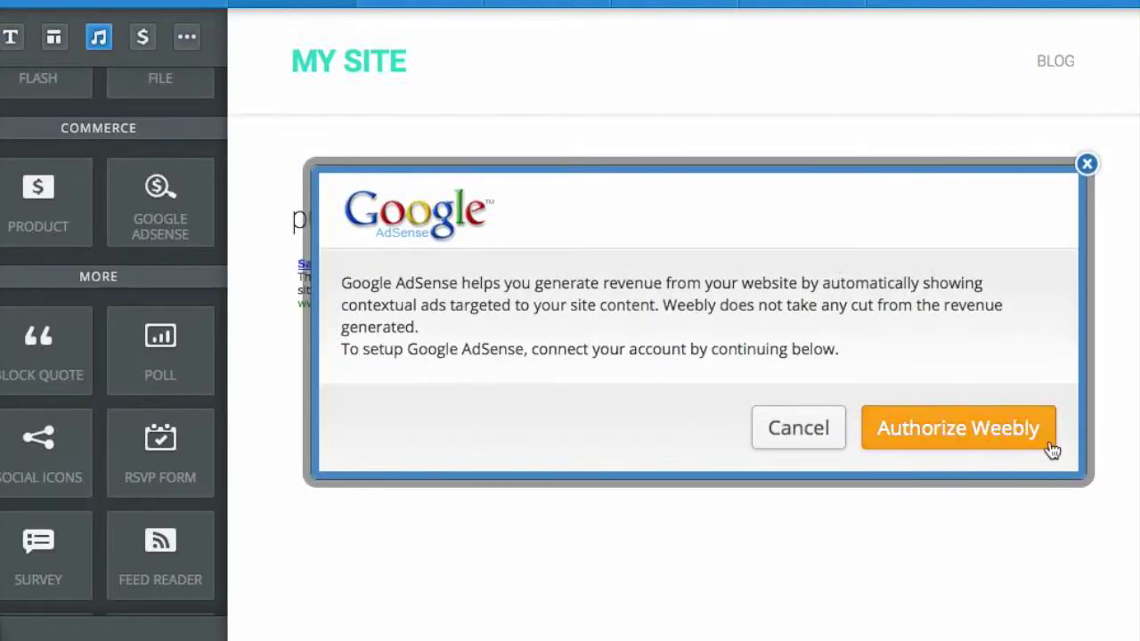
{"action": "left_click", "coordinate": [764, 437]}
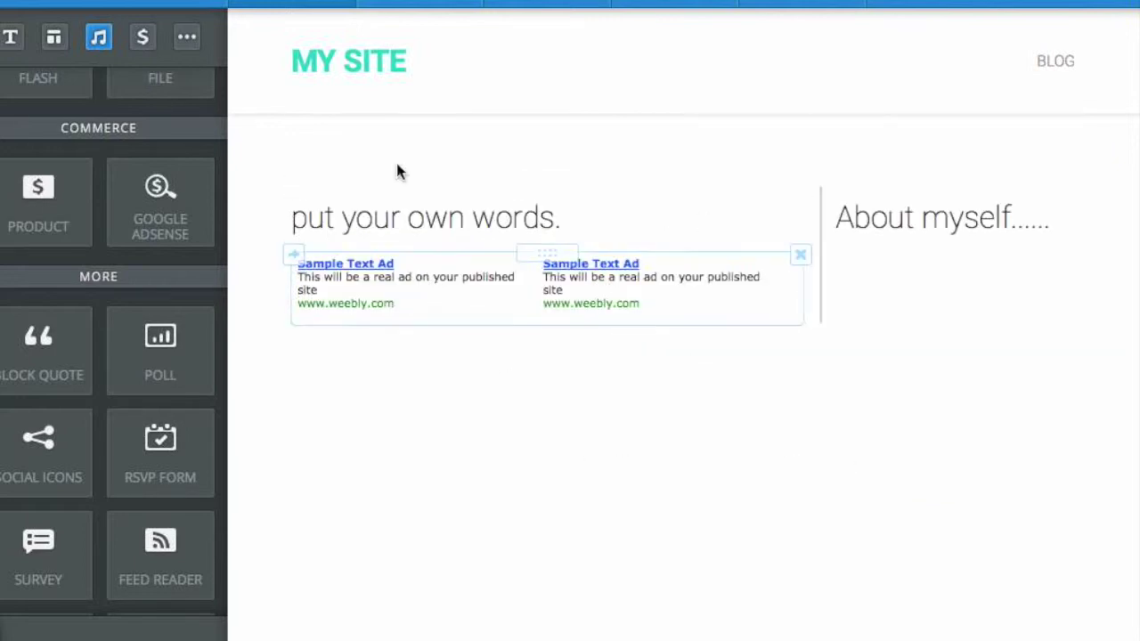
{"action": "left_click", "coordinate": [807, 259]}
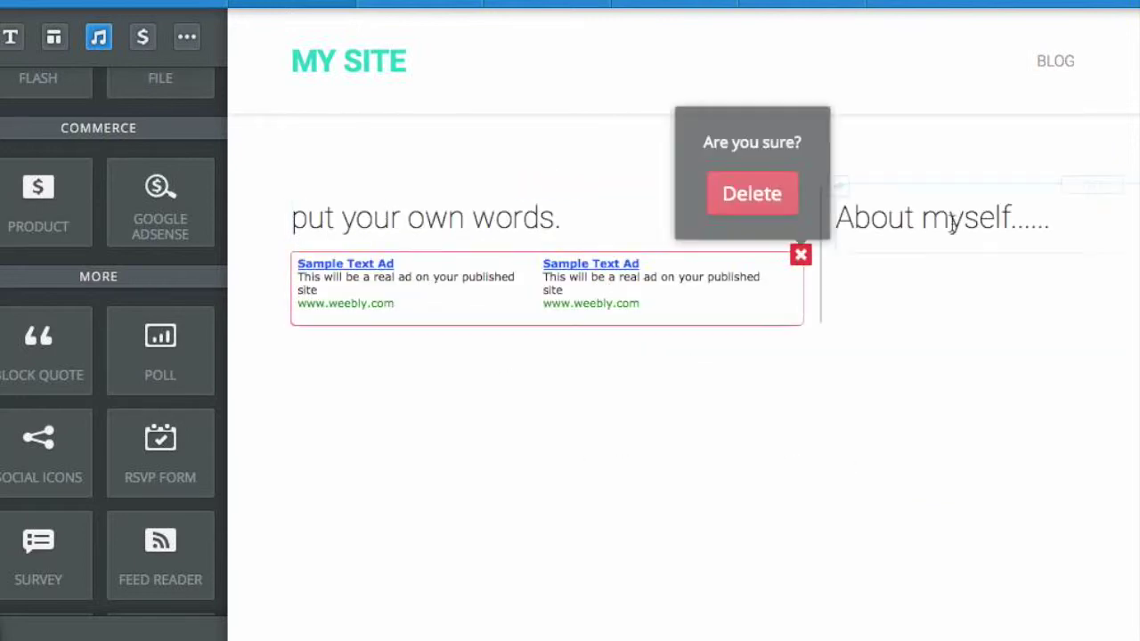
{"action": "left_click", "coordinate": [753, 188]}
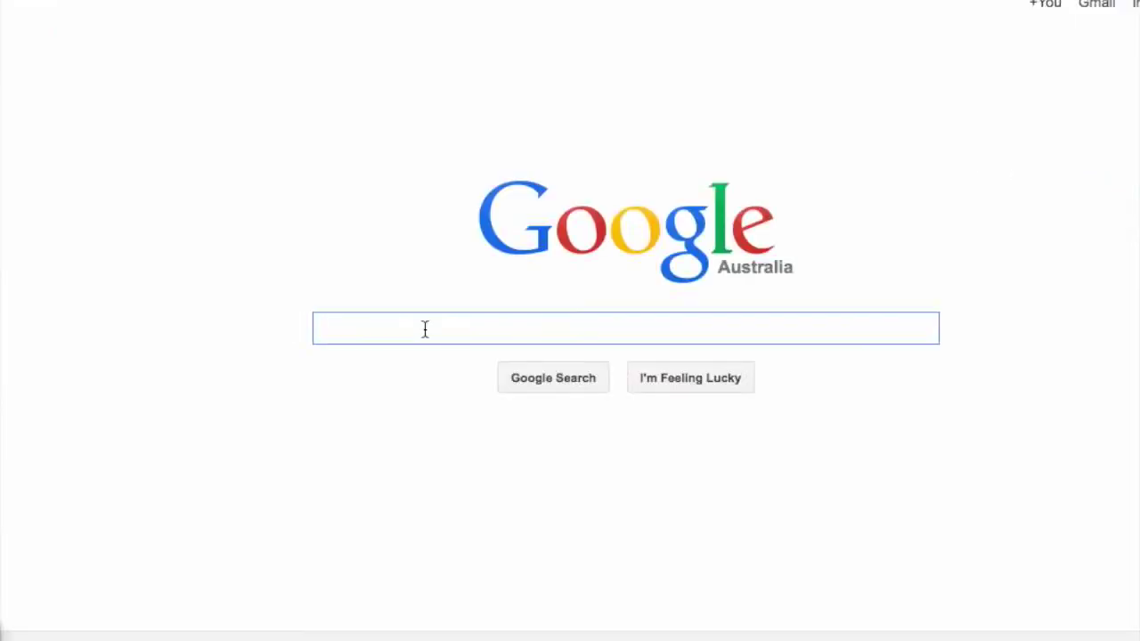
- Search Google for 'google adsense'
{"action": "type", "text": "google "}
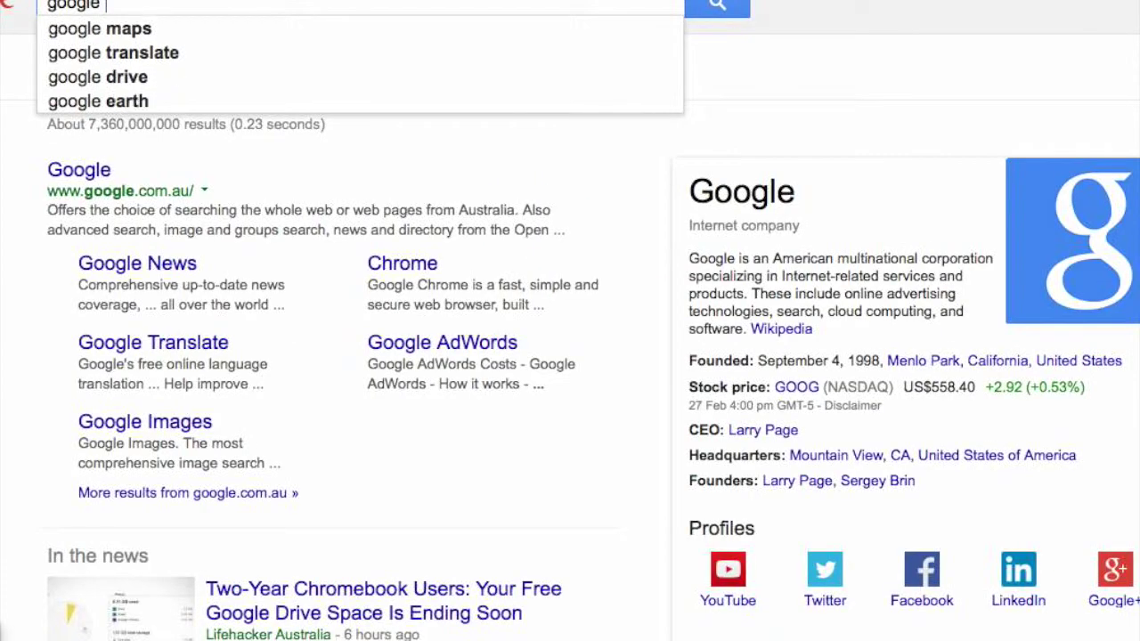
{"action": "type", "text": "adsen"}
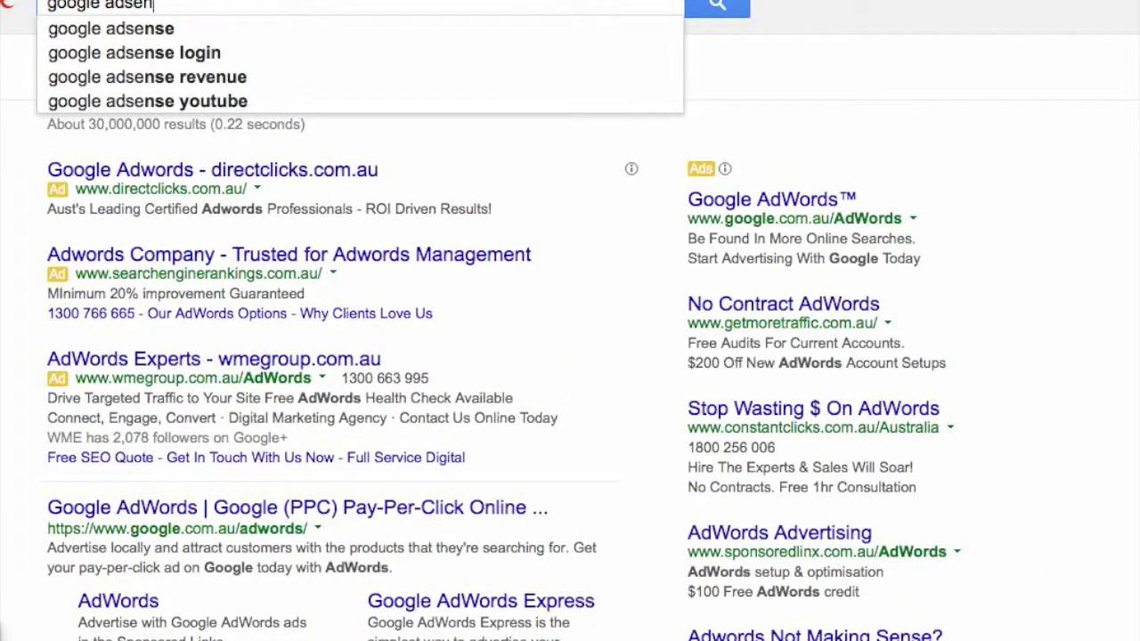
{"action": "type", "text": "se"}
{"action": "key", "text": "Return"}
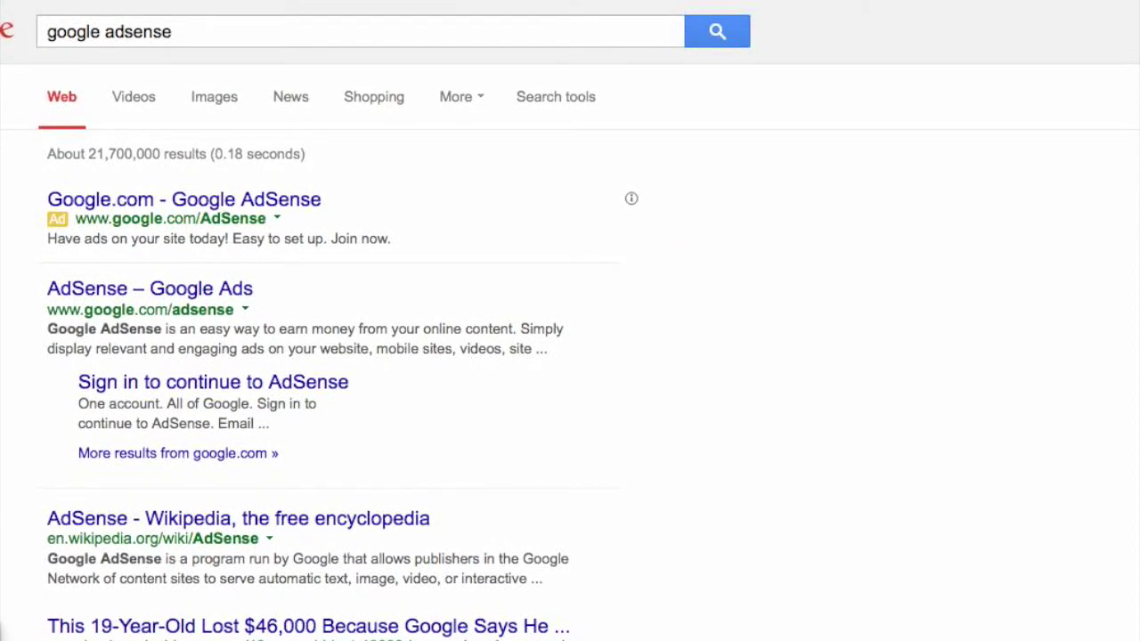
{"action": "scroll", "coordinate": [254, 276], "scroll_direction": "down", "scroll_amount": 1}
- Open the 'AdSense – Google Ads' result and scroll through its overview page
{"action": "left_click", "coordinate": [242, 264]}
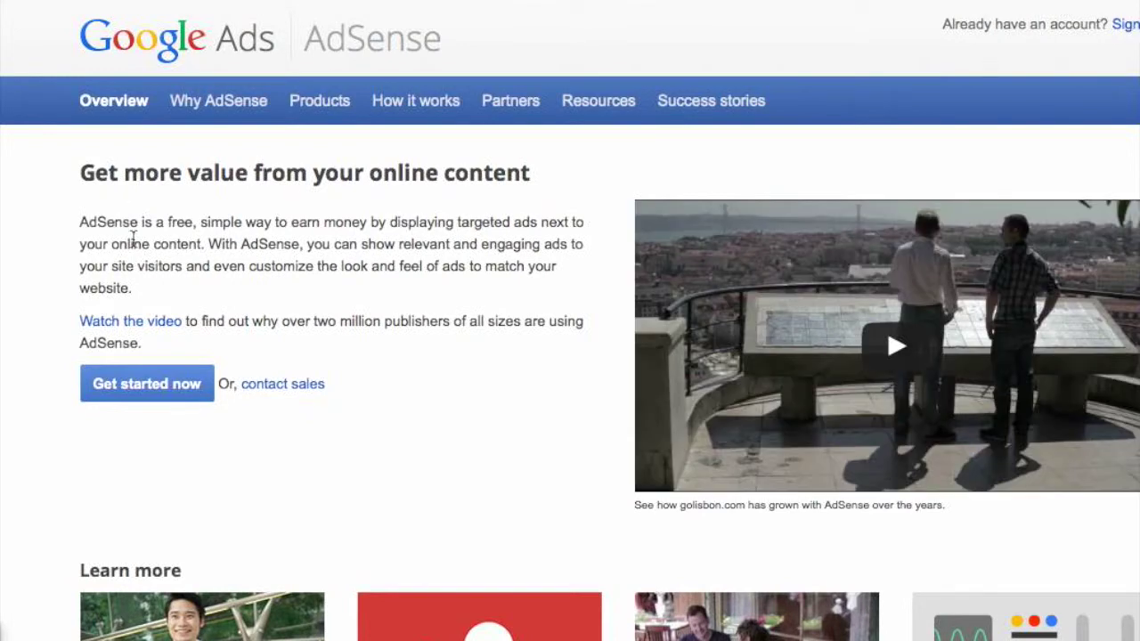
{"action": "scroll", "coordinate": [453, 458], "scroll_direction": "down", "scroll_amount": 5}
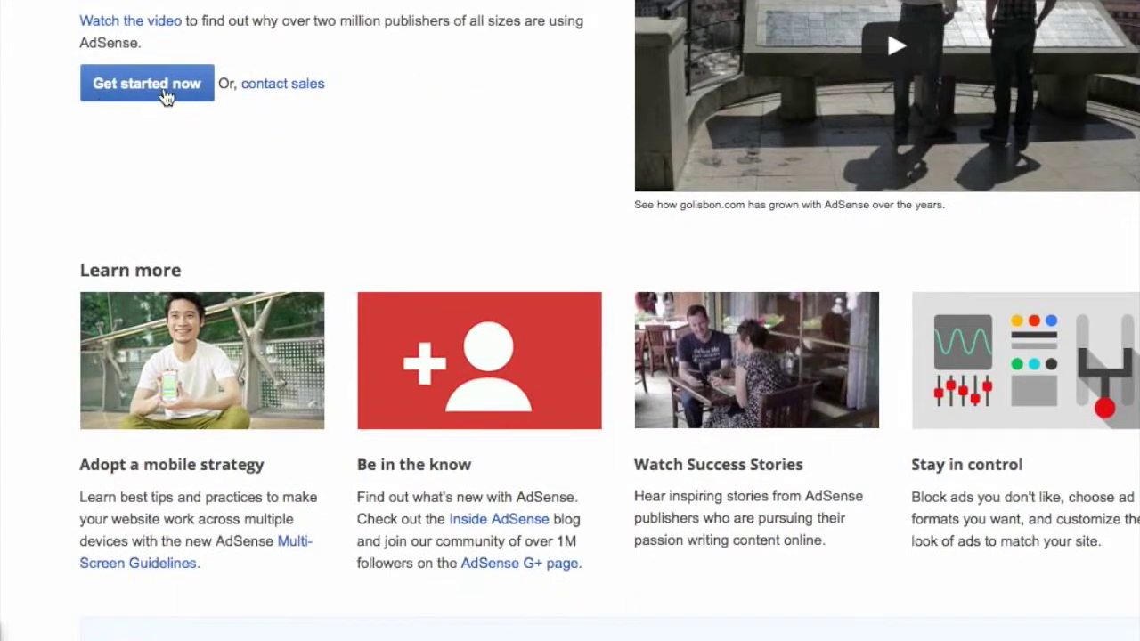
{"action": "scroll", "coordinate": [677, 496], "scroll_direction": "down", "scroll_amount": 6}
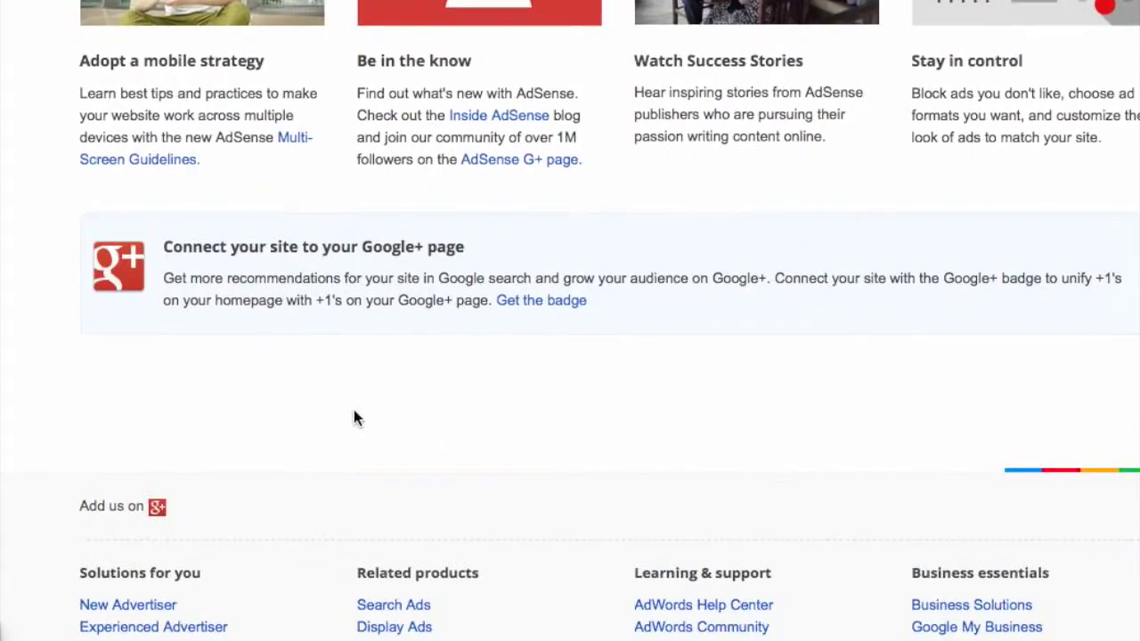
{"action": "scroll", "coordinate": [465, 387], "scroll_direction": "up", "scroll_amount": 12}
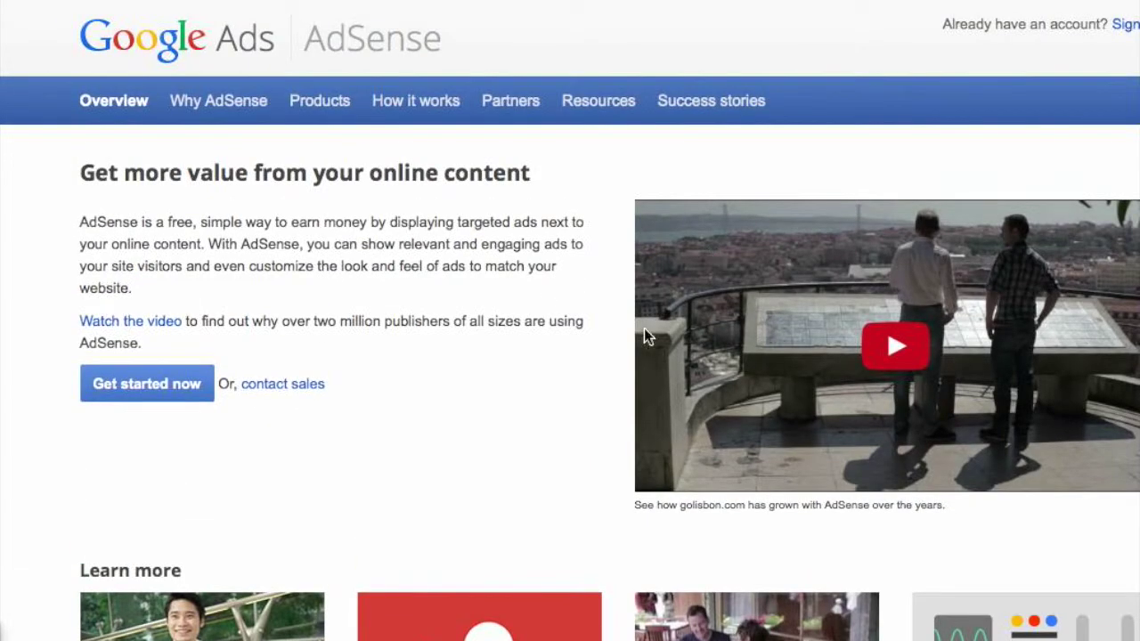
{"action": "scroll", "coordinate": [471, 304], "scroll_direction": "down", "scroll_amount": 3}
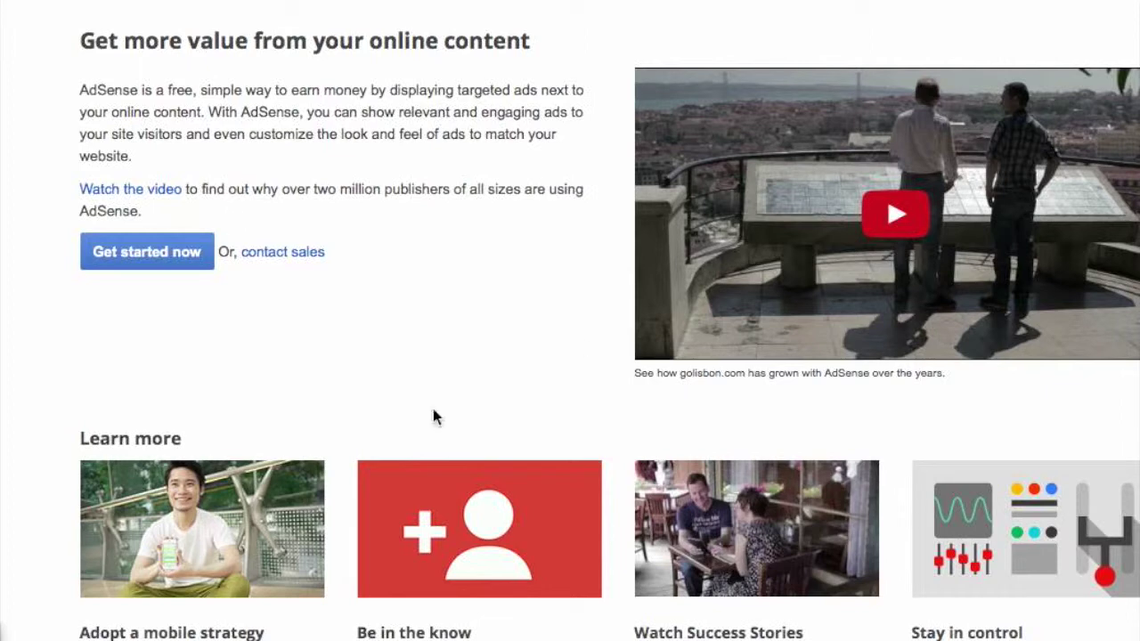
{"action": "scroll", "coordinate": [306, 229], "scroll_direction": "up", "scroll_amount": 3}
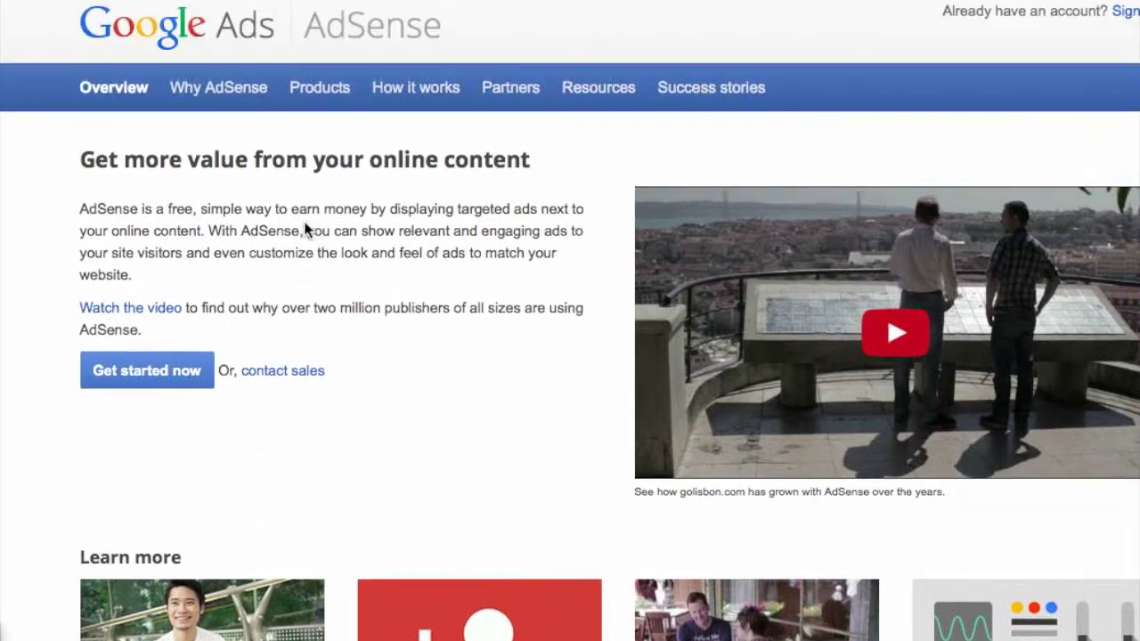